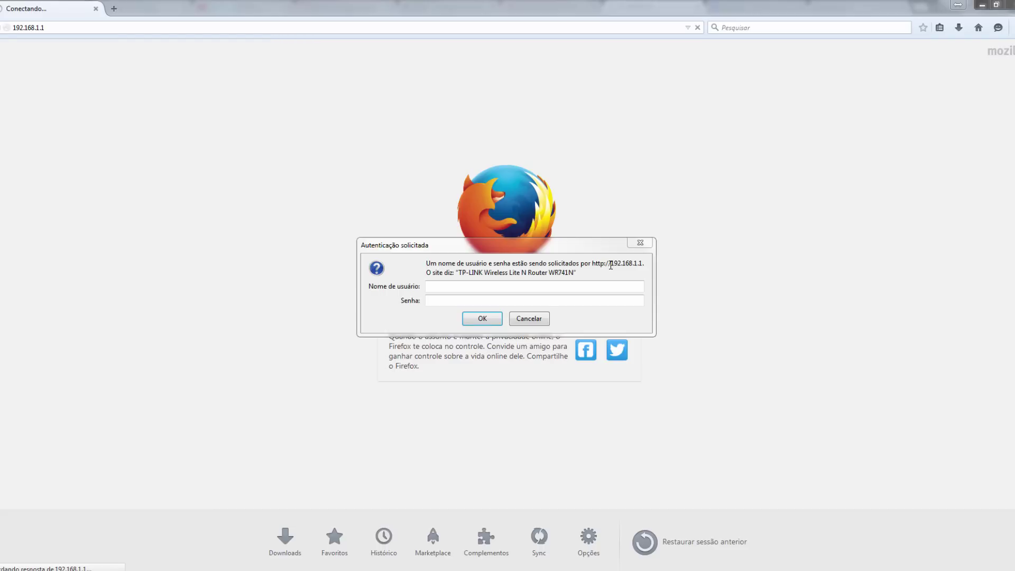
- Cancel the Autenticação solicitada login prompt to show the 192.168.1.1 Login Incorrect page
{"action": "left_click_drag", "start_coordinate": [611, 265], "coordinate": [638, 264]}
{"action": "left_click", "coordinate": [521, 317]}
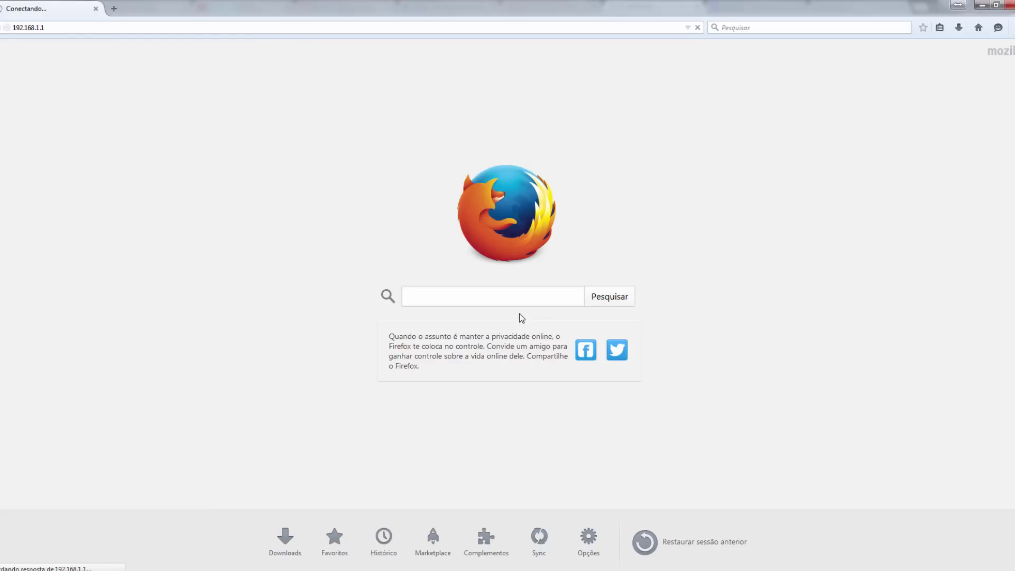
{"action": "left_click", "coordinate": [32, 30]}
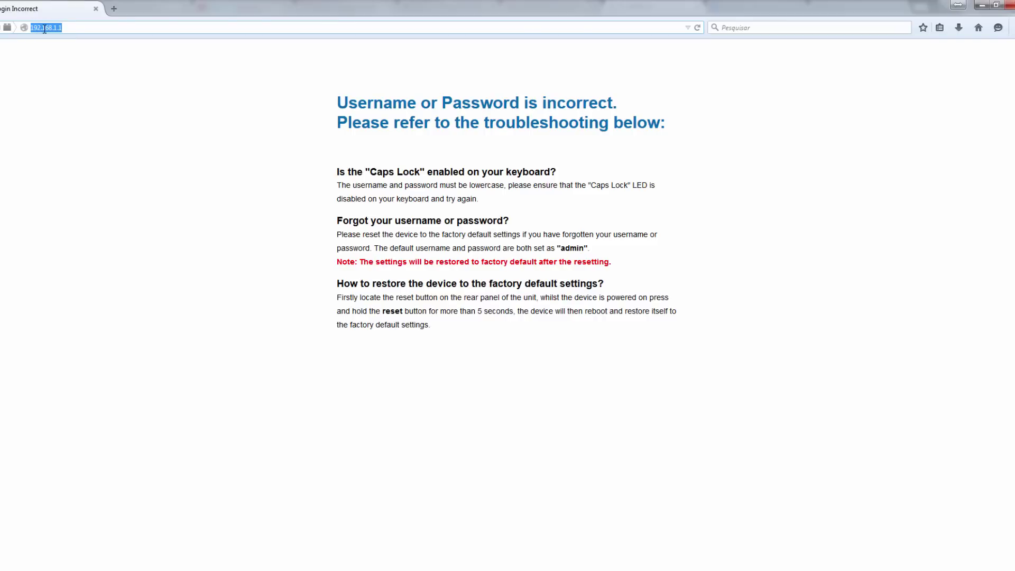
{"action": "left_click", "coordinate": [75, 28]}
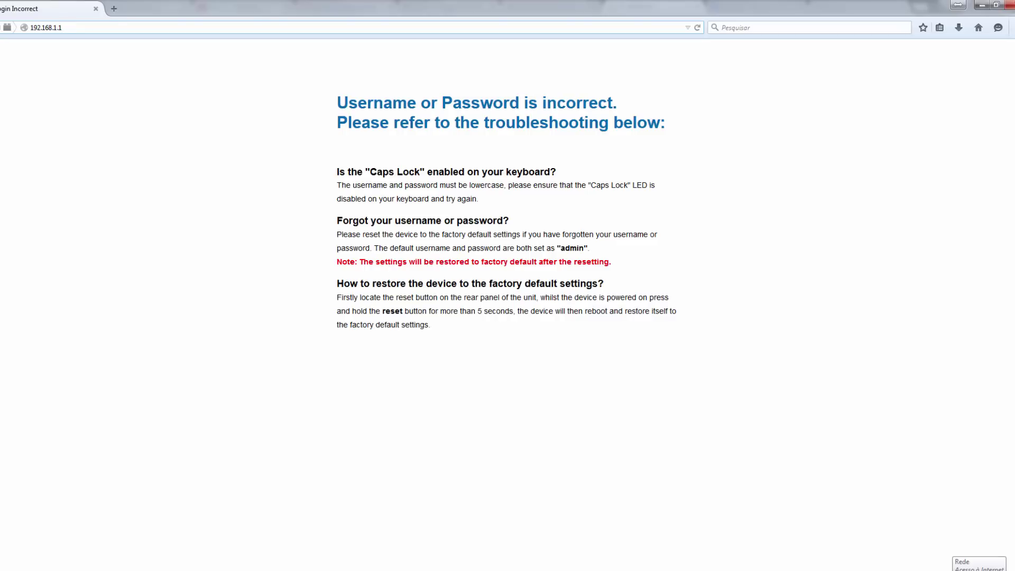
{"action": "right_click", "coordinate": [962, 570]}
{"action": "left_click", "coordinate": [925, 569]}
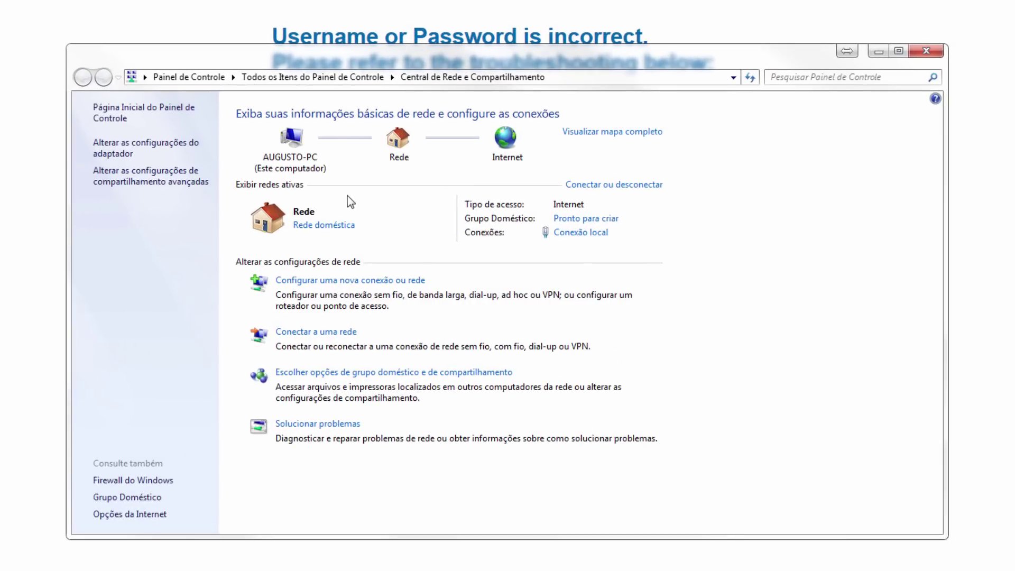
{"action": "left_click", "coordinate": [596, 135]}
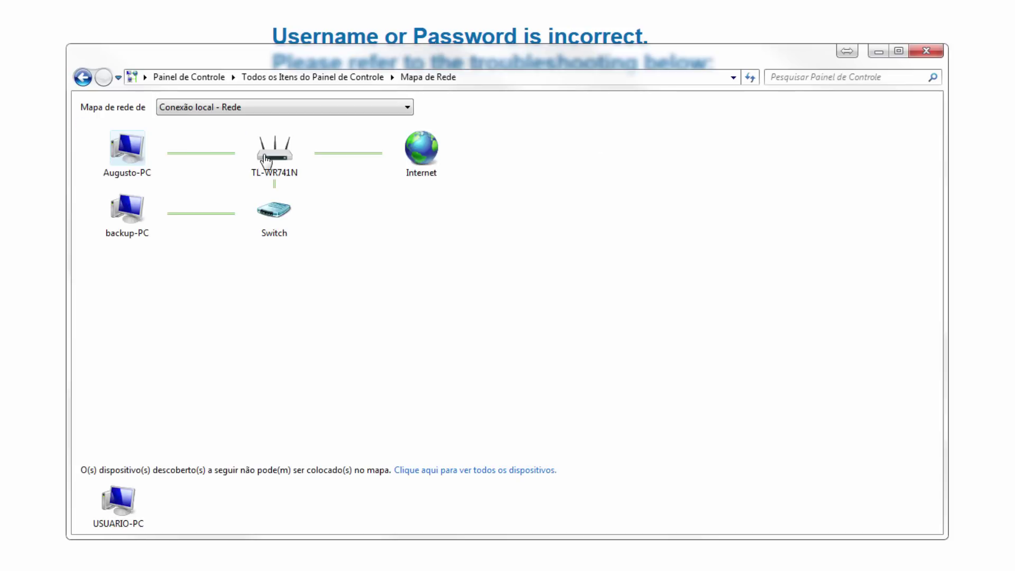
{"action": "mouse_move", "coordinate": [267, 156]}
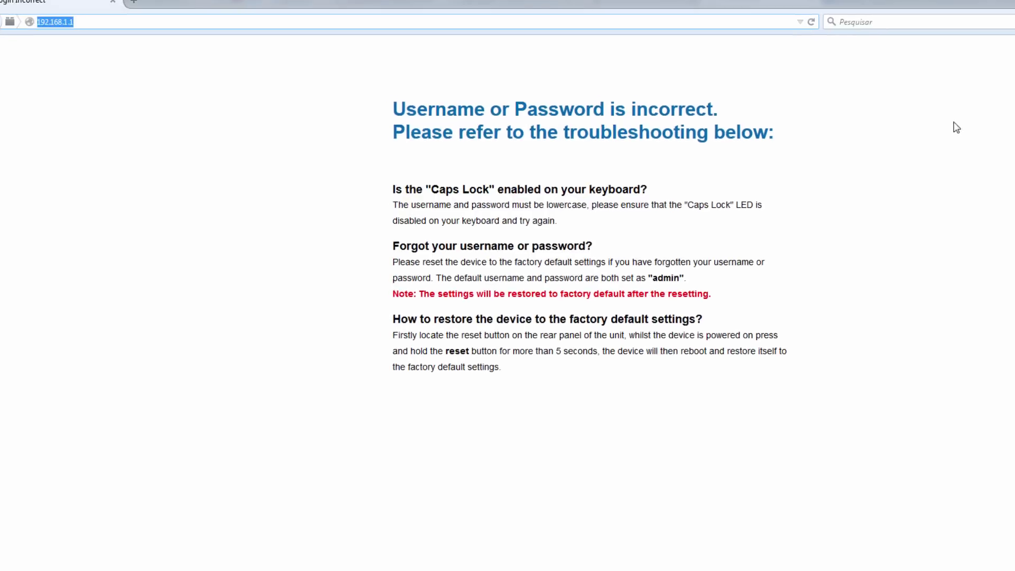
- Reload 192.168.1.1 and enter username 'admin' and the router password in the login prompt
{"action": "left_click", "coordinate": [113, 30]}
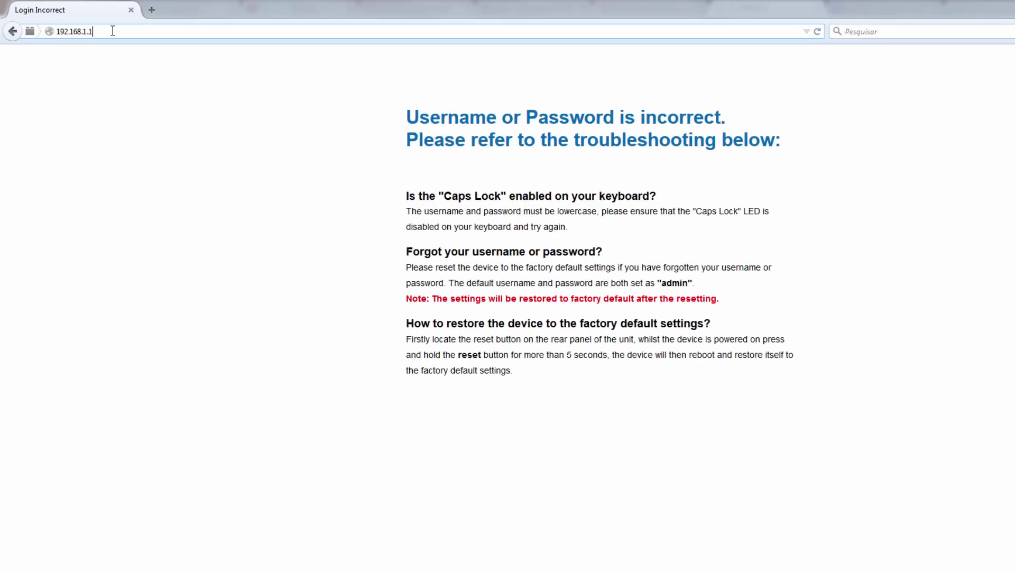
{"action": "key", "text": "Return"}
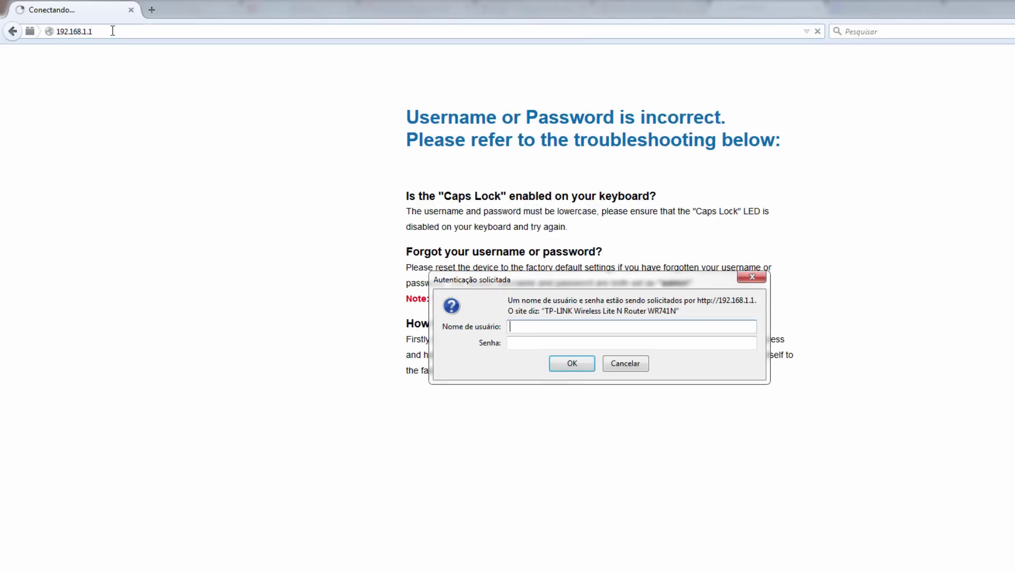
{"action": "type", "text": "admin"}
{"action": "key", "text": "Tab"}
{"action": "type", "text": "123456"}
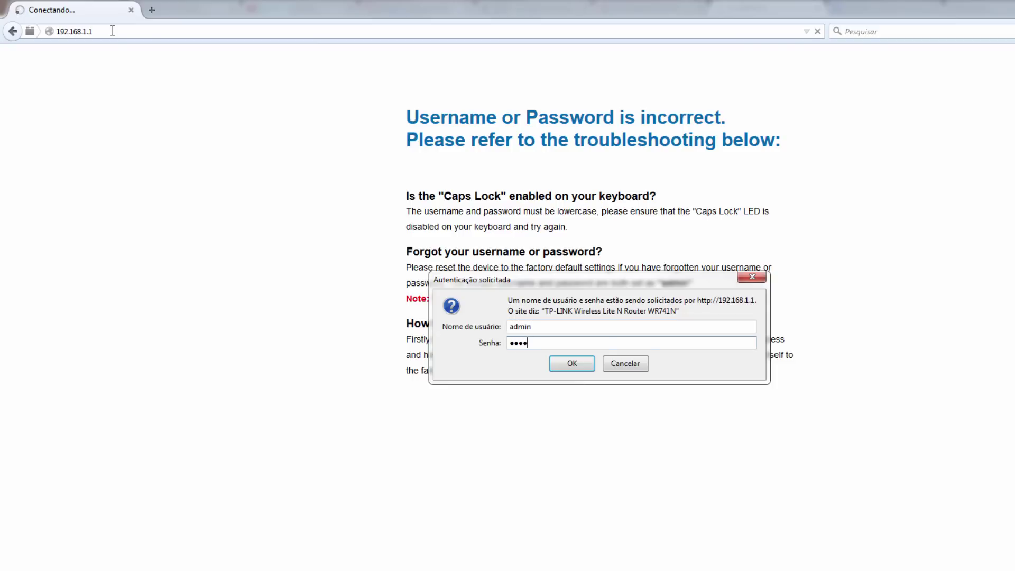
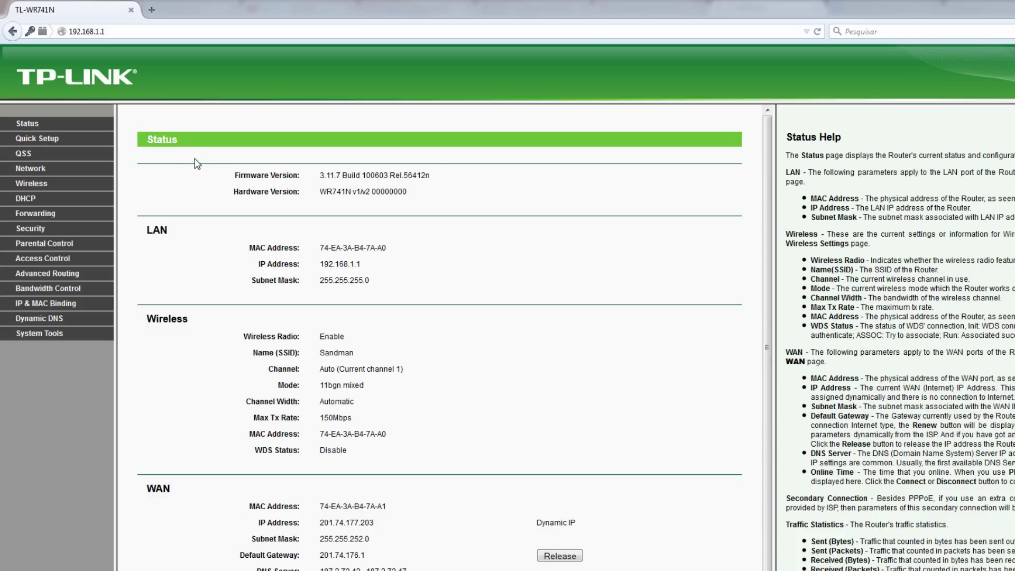
- Expand DHCP in the sidebar to load the DHCP Settings page
{"action": "left_click", "coordinate": [24, 198]}
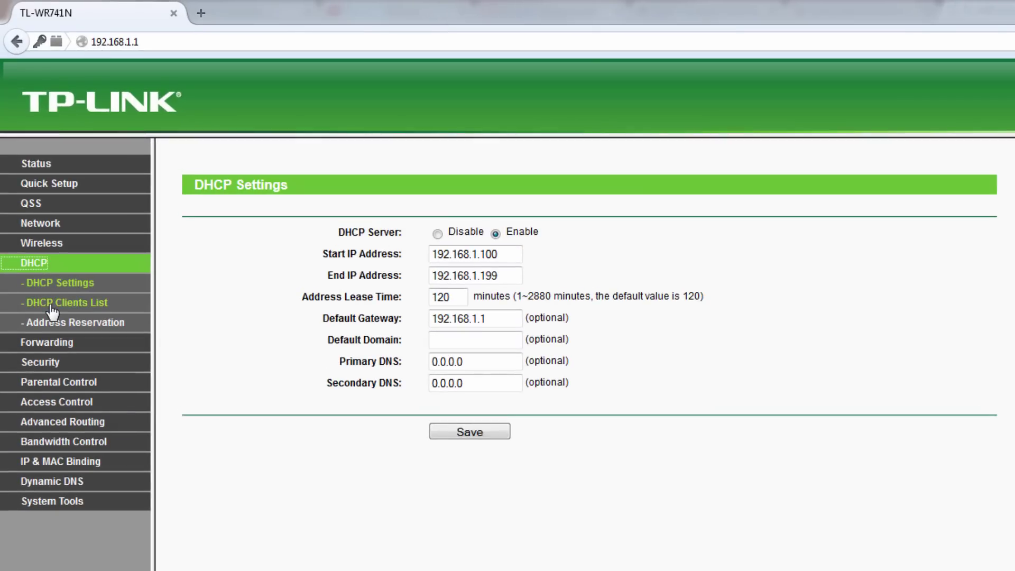
- Show the DHCP Clients List and highlight each of the four client names, including the android client
{"action": "left_click", "coordinate": [51, 305]}
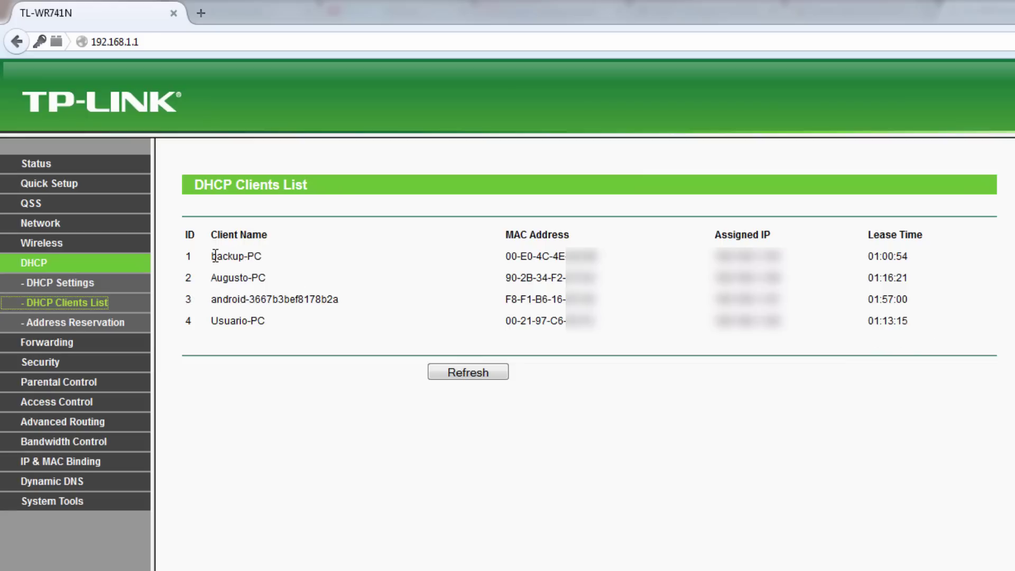
{"action": "left_click_drag", "start_coordinate": [212, 256], "coordinate": [265, 257]}
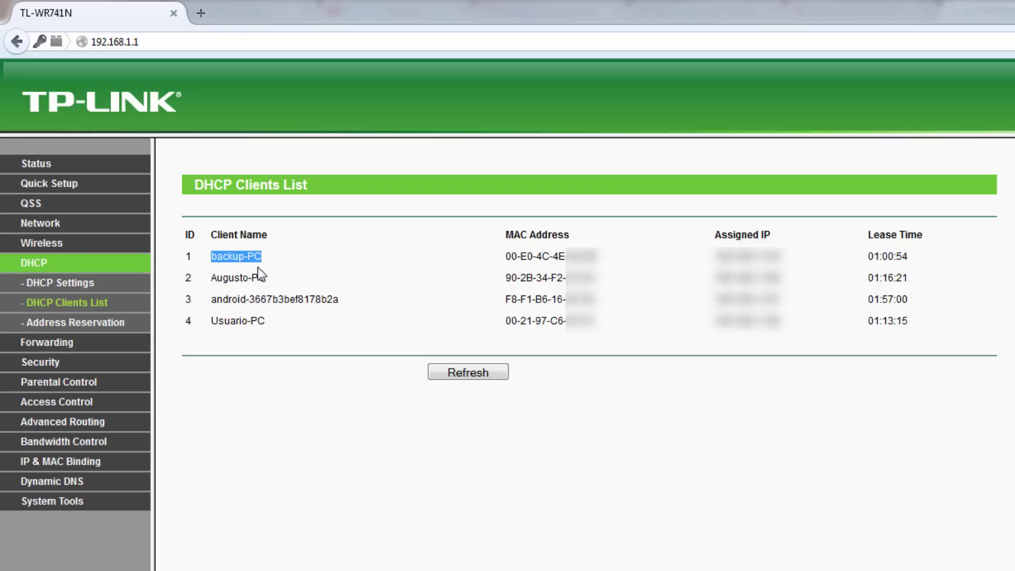
{"action": "left_click_drag", "start_coordinate": [216, 277], "coordinate": [285, 281]}
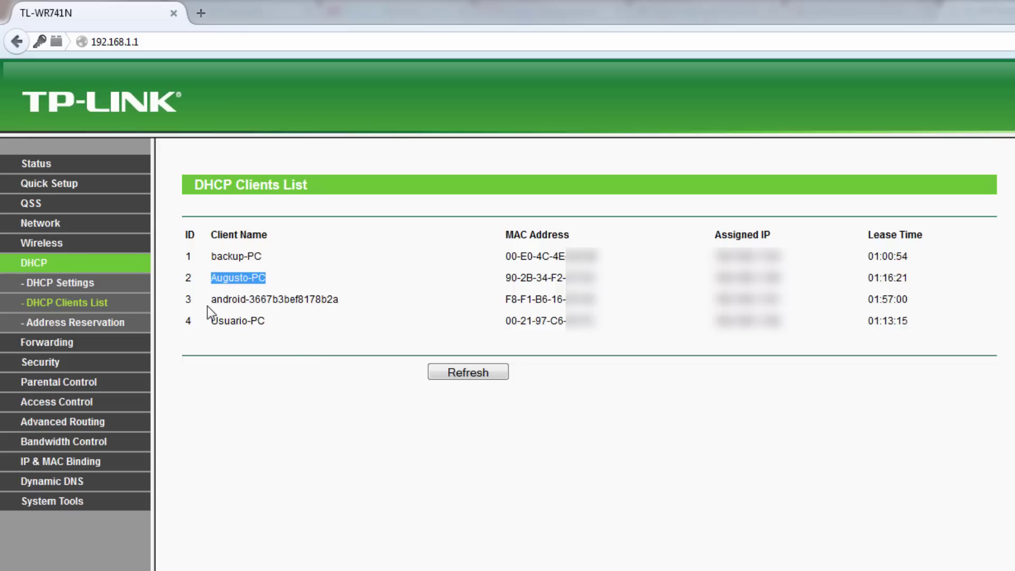
{"action": "left_click_drag", "start_coordinate": [216, 303], "coordinate": [332, 301]}
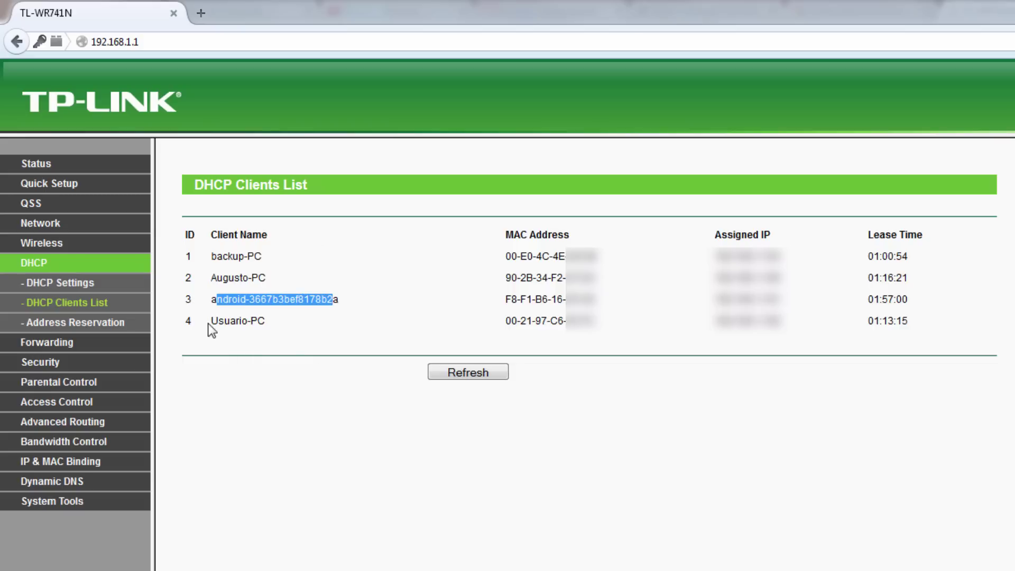
{"action": "left_click_drag", "start_coordinate": [210, 322], "coordinate": [266, 321]}
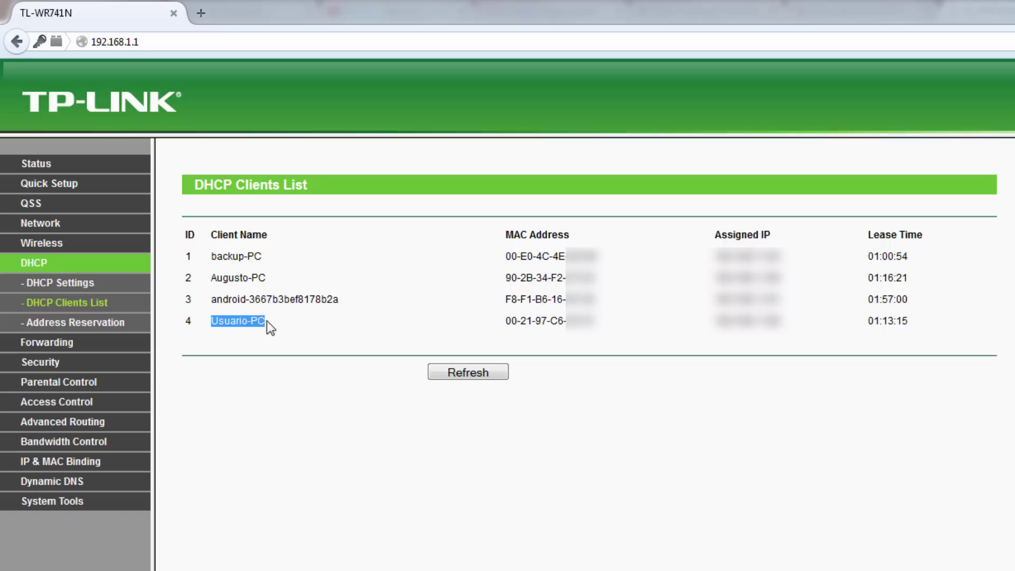
{"action": "left_click", "coordinate": [268, 321]}
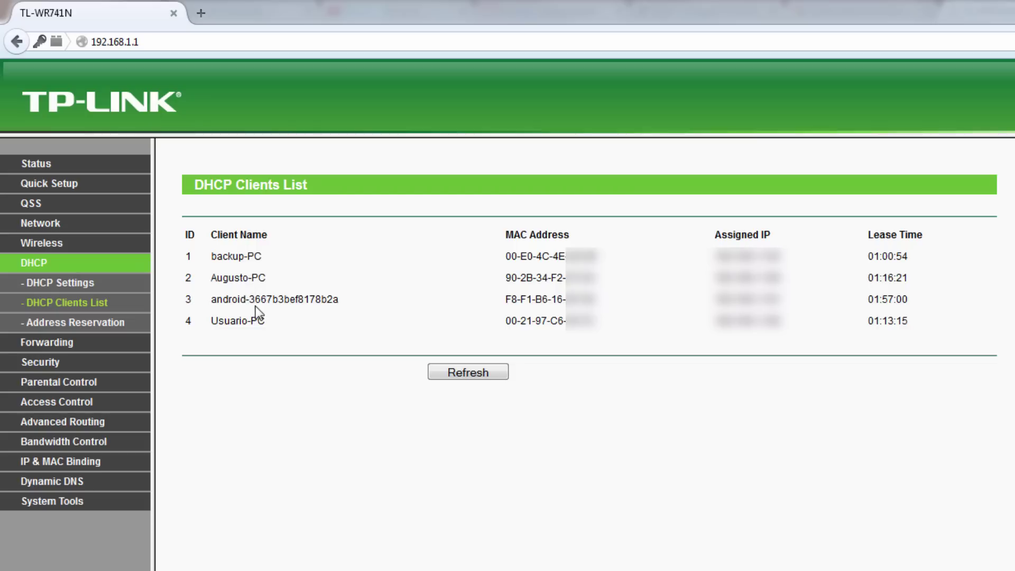
{"action": "left_click_drag", "start_coordinate": [255, 300], "coordinate": [289, 299]}
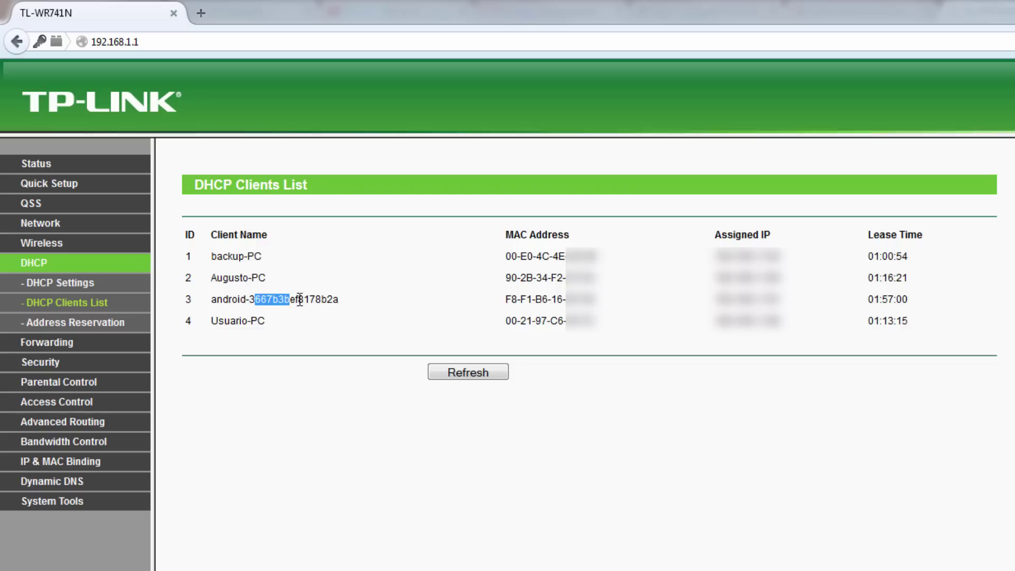
{"action": "left_click", "coordinate": [305, 299]}
{"action": "left_click_drag", "start_coordinate": [506, 235], "coordinate": [567, 234]}
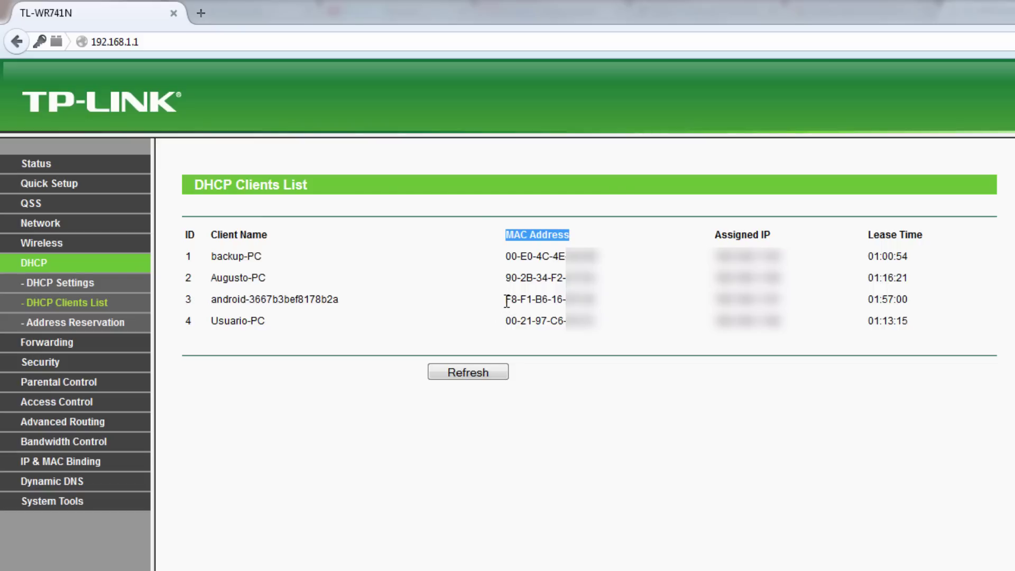
{"action": "left_click_drag", "start_coordinate": [213, 303], "coordinate": [340, 300]}
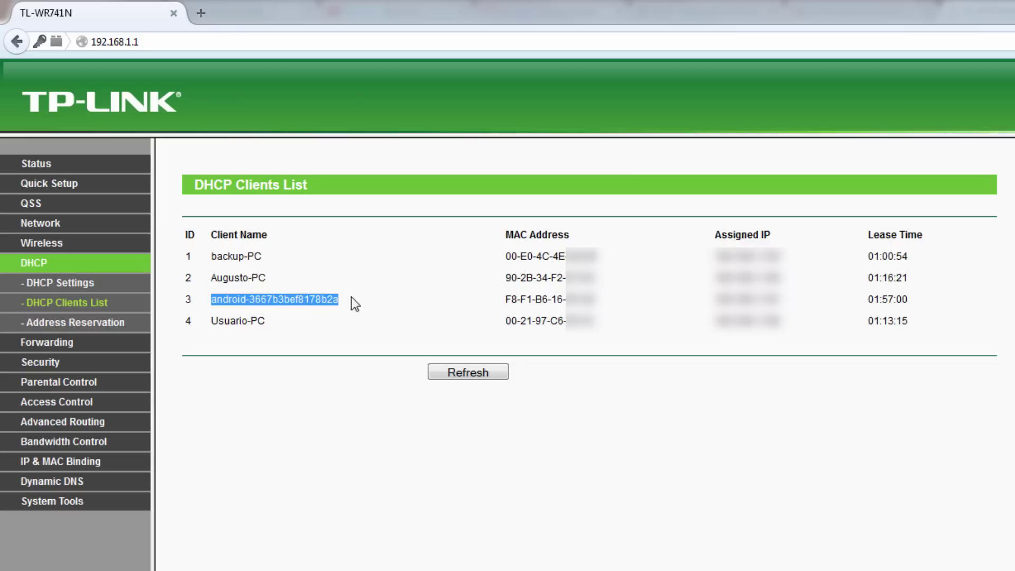
{"action": "left_click_drag", "start_coordinate": [506, 301], "coordinate": [600, 307]}
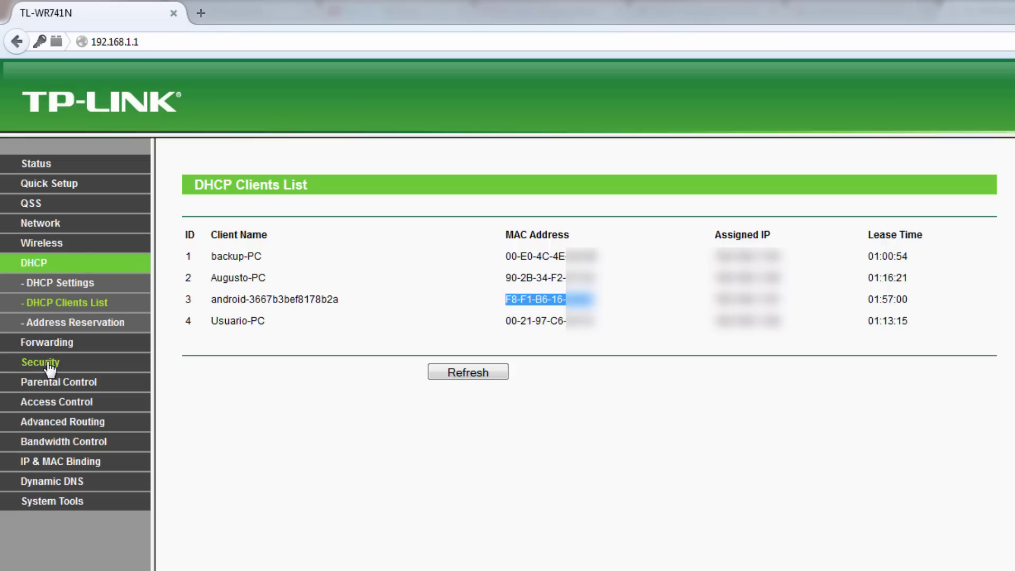
- Go to the Wireless > Wireless MAC Filtering page
{"action": "left_click", "coordinate": [43, 243]}
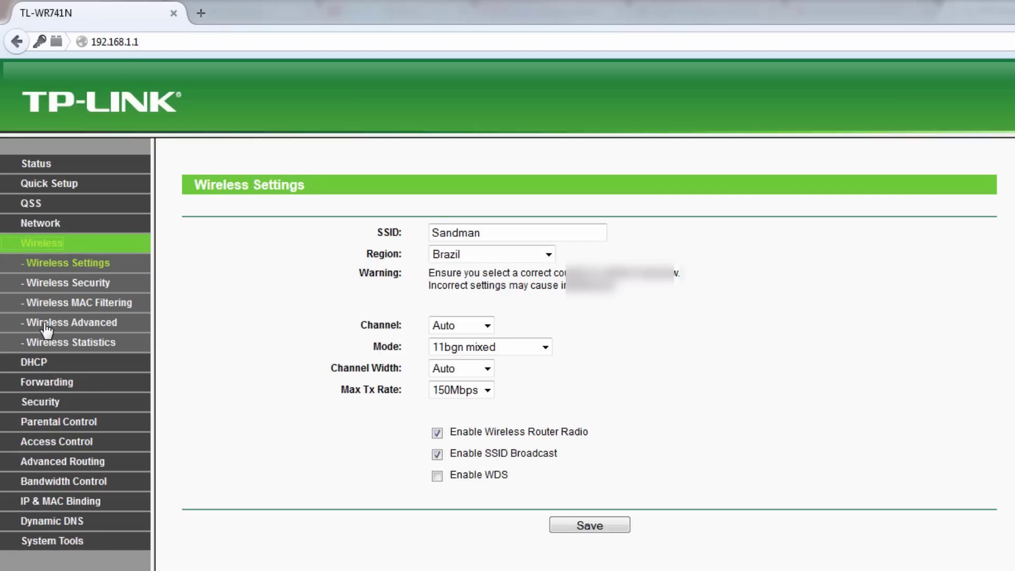
{"action": "left_click", "coordinate": [65, 305]}
{"action": "left_click", "coordinate": [65, 305]}
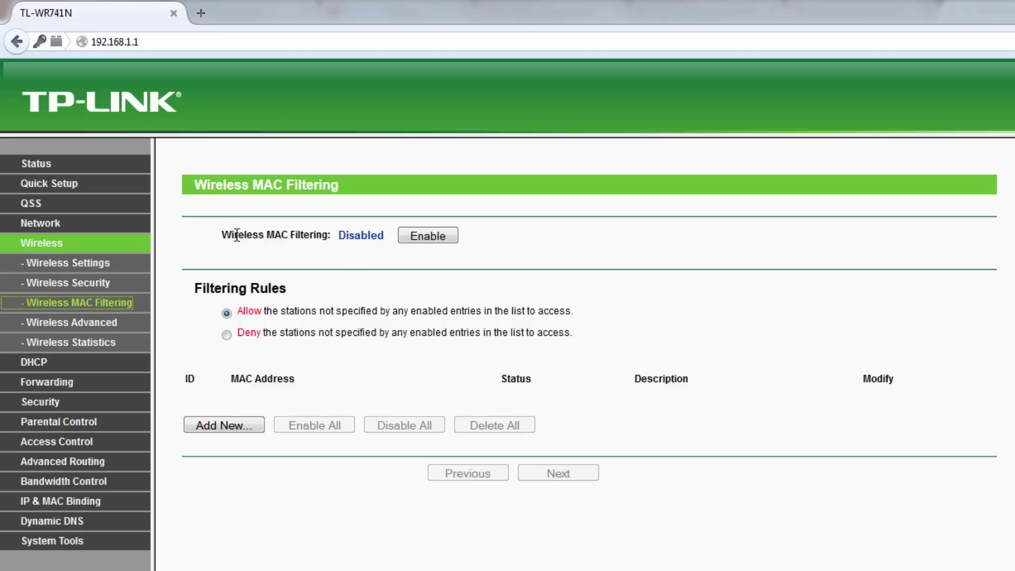
{"action": "left_click_drag", "start_coordinate": [221, 235], "coordinate": [298, 234]}
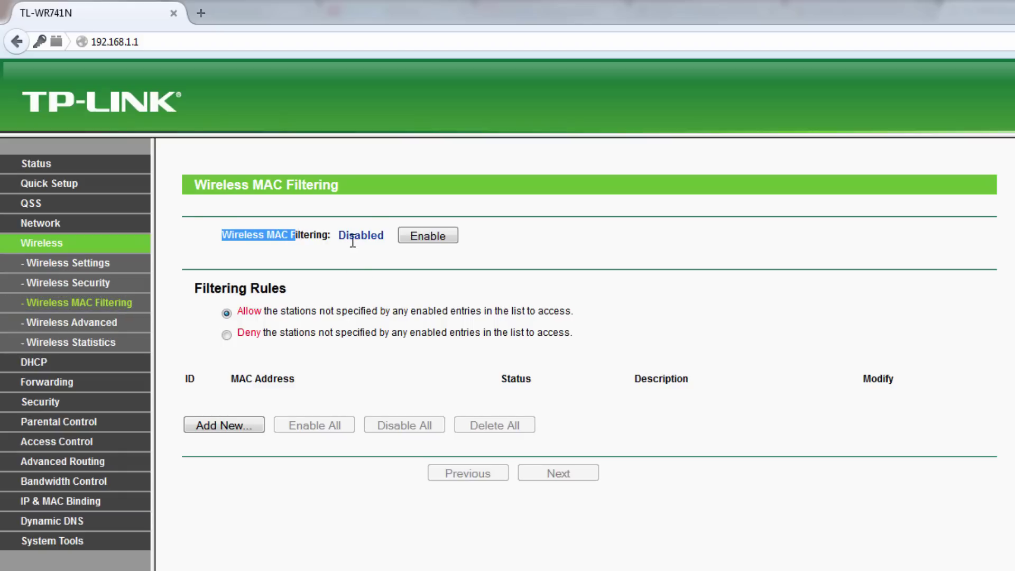
- Enable wireless MAC filtering and confirm the status reads Enabled
{"action": "left_click", "coordinate": [442, 236]}
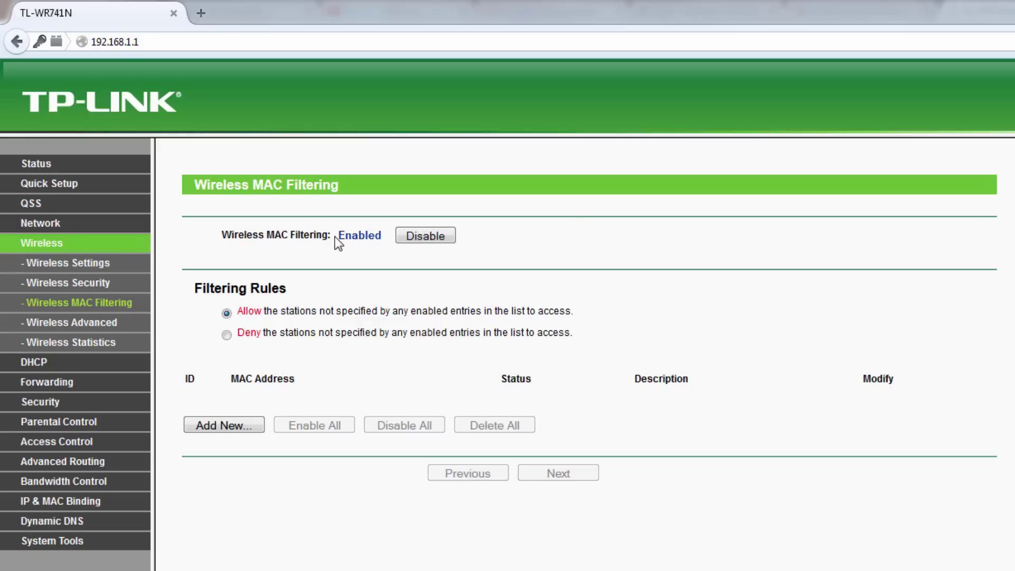
{"action": "left_click_drag", "start_coordinate": [336, 236], "coordinate": [371, 237]}
{"action": "left_click", "coordinate": [362, 403]}
{"action": "left_click_drag", "start_coordinate": [879, 421], "coordinate": [596, 456]}
{"action": "left_click", "coordinate": [249, 505]}
- Add an enabled rule with the Android client's pasted MAC address, described 'bloqueado 1', and save it
{"action": "left_click", "coordinate": [218, 425]}
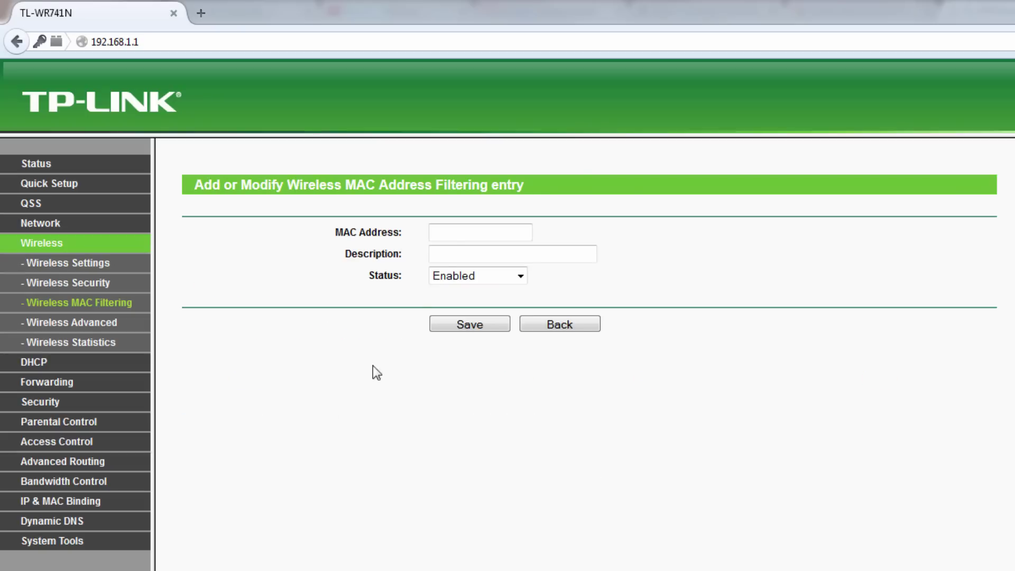
{"action": "left_click", "coordinate": [461, 234]}
{"action": "type", "text": "F8-F1-B6-16-DF-28"}
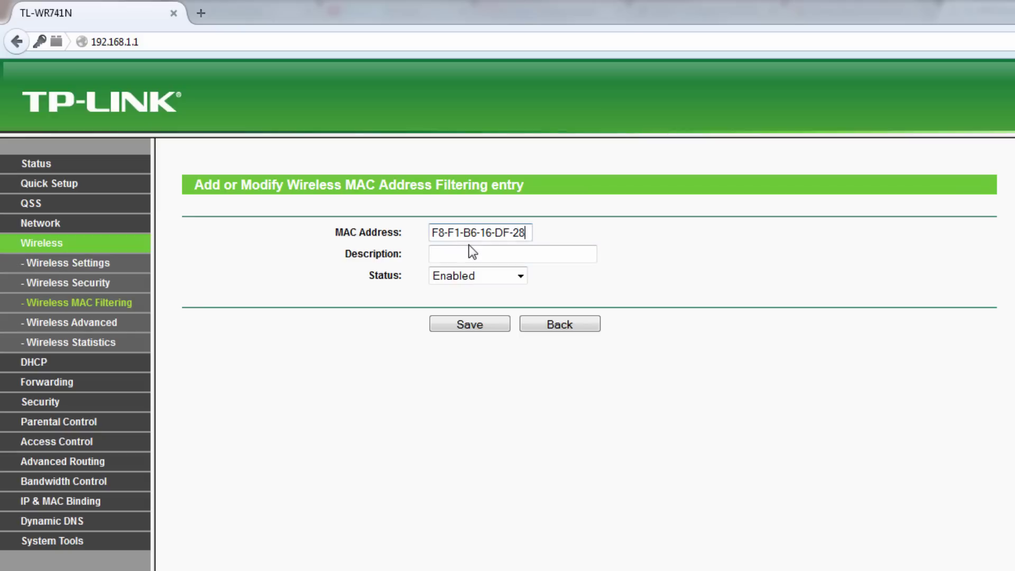
{"action": "left_click", "coordinate": [473, 255]}
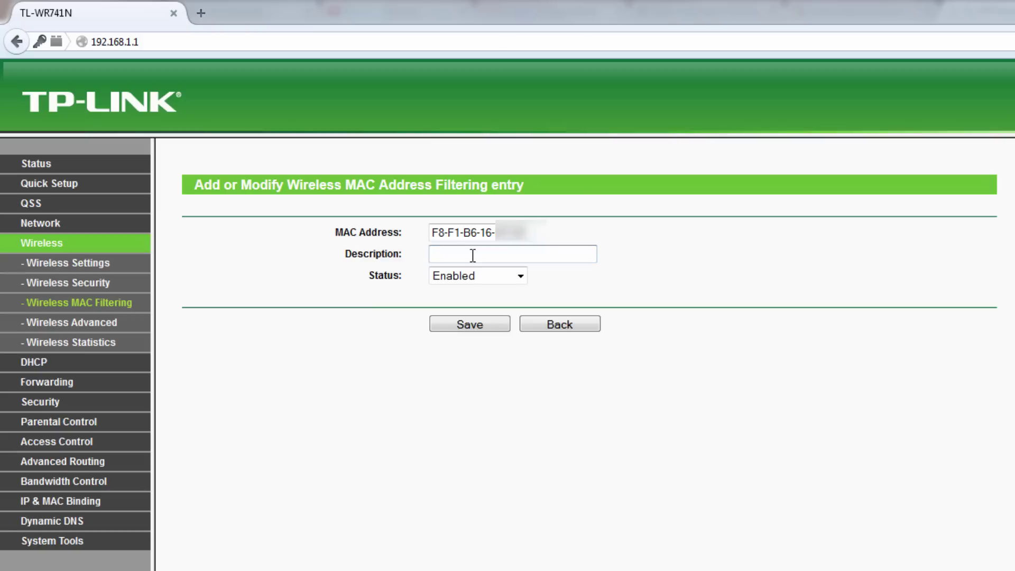
{"action": "type", "text": "bloqueado 1"}
{"action": "left_click", "coordinate": [483, 324]}
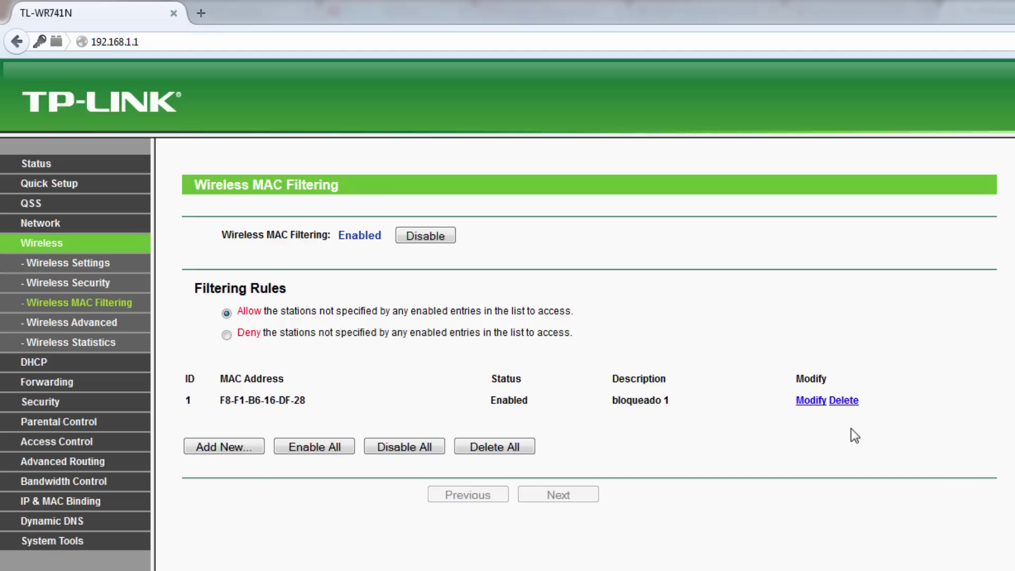
- Delete the 'bloqueado 1' filtering rule and return to the DHCP Clients List
{"action": "left_click", "coordinate": [843, 401]}
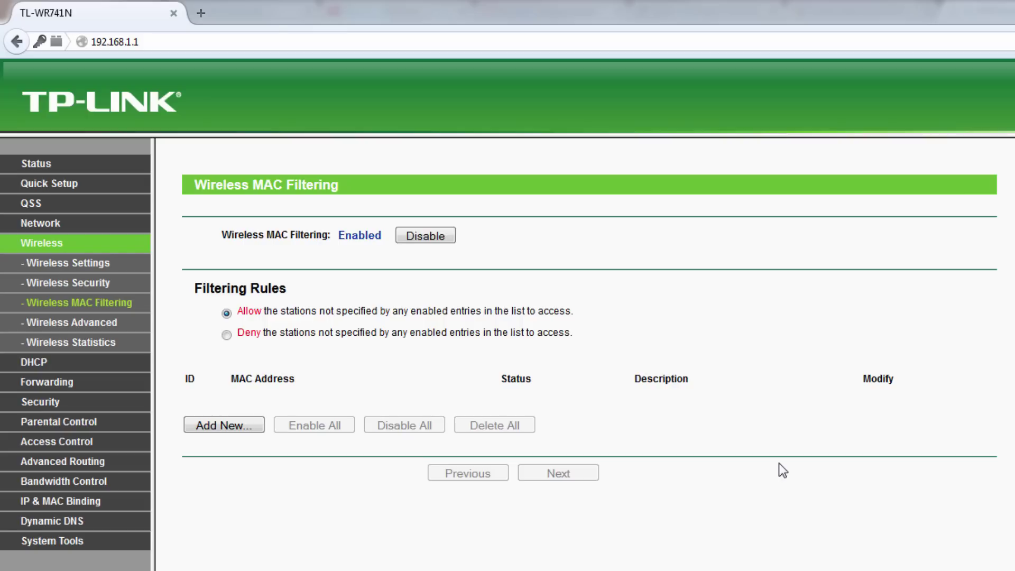
{"action": "left_click", "coordinate": [33, 362]}
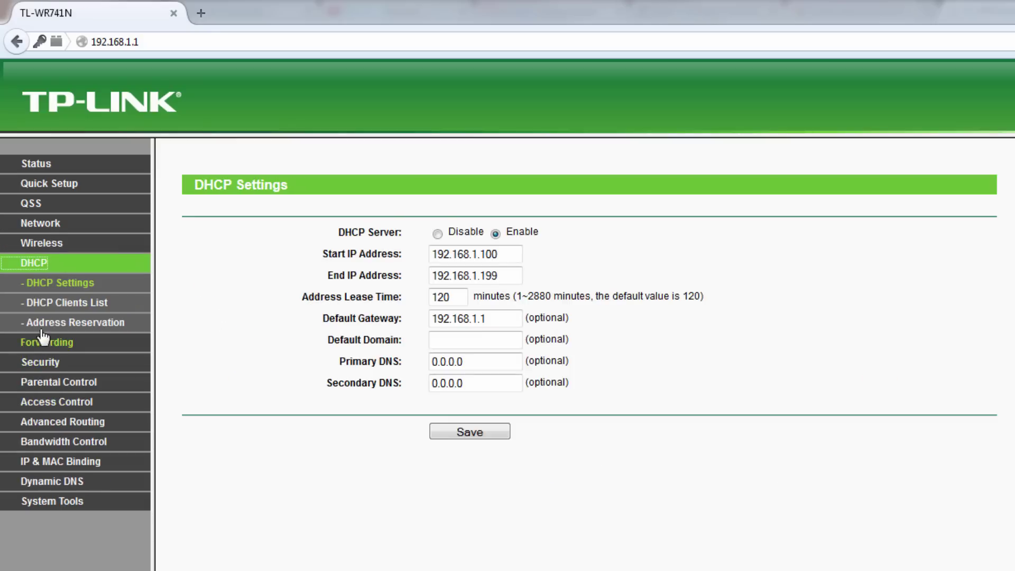
{"action": "left_click", "coordinate": [51, 308]}
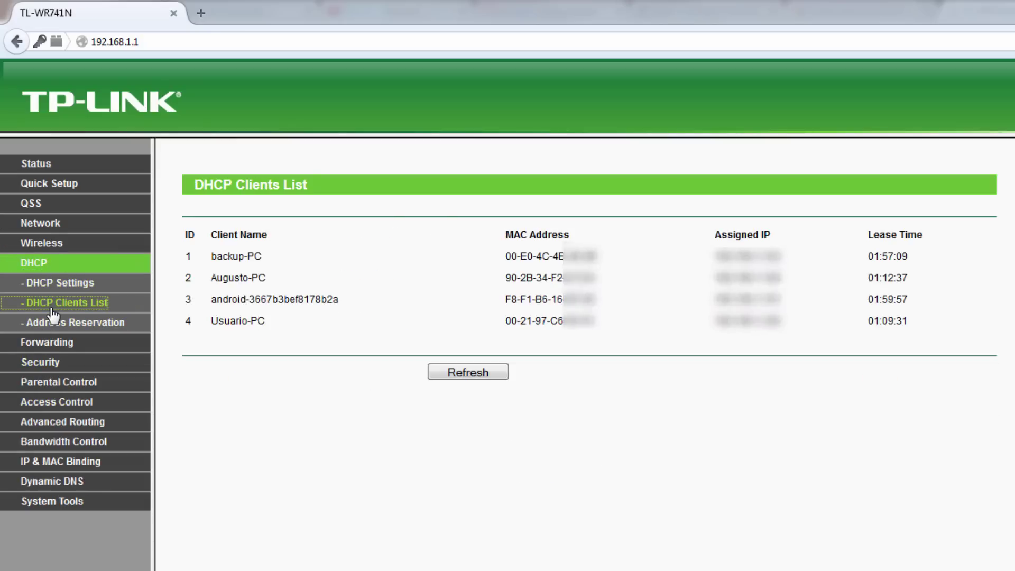